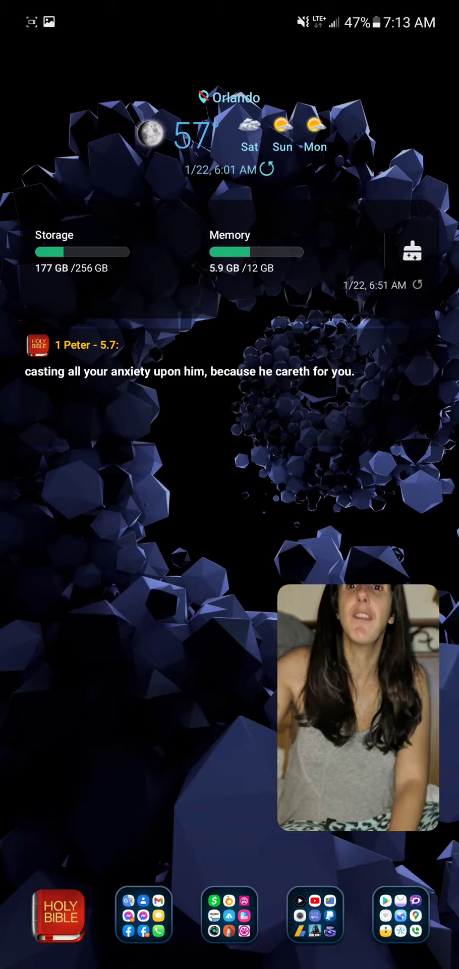
Launch NotiStar from the Online folder and open its lock-screen start icon settings
click(144, 916)
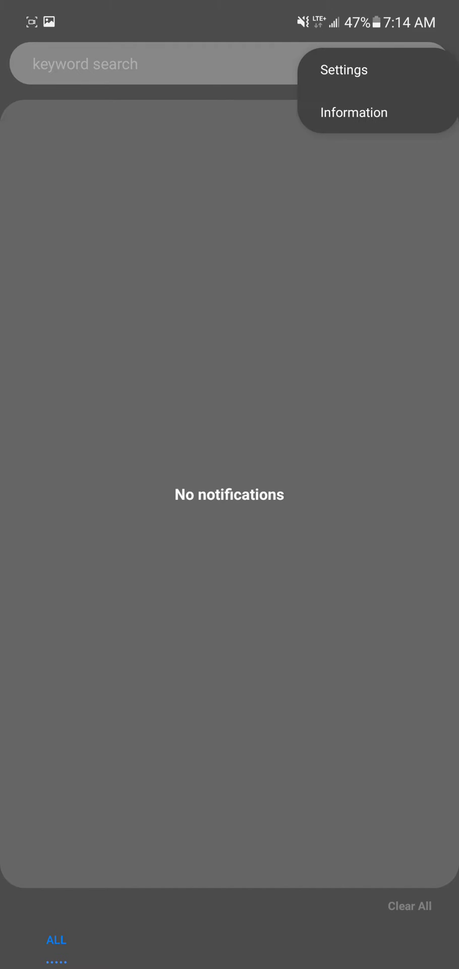
click(344, 69)
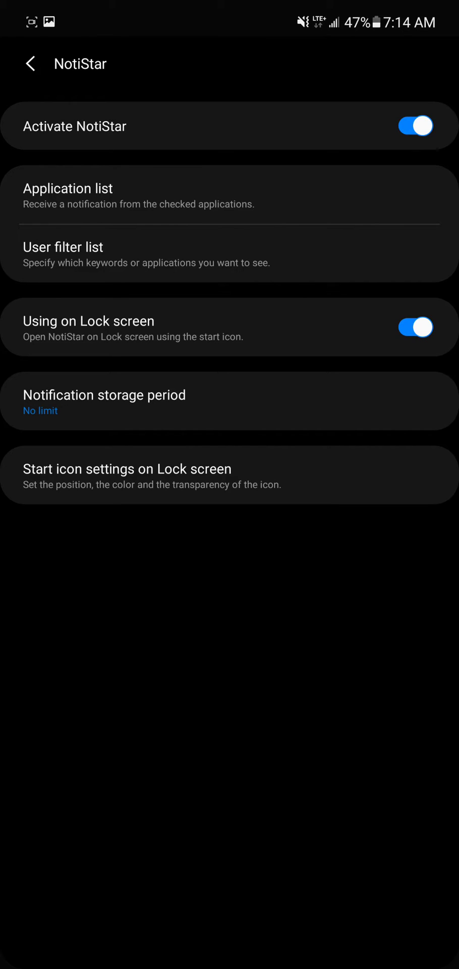
click(229, 476)
Move the start icon to the lower right edge, keep it blue, and set transparency midway
drag(361, 604, 231, 564)
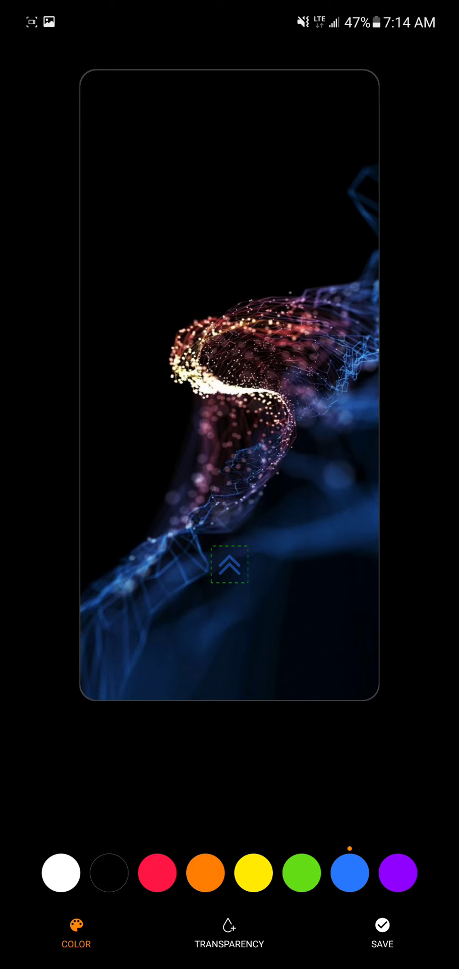
mouse_move(231, 565)
mouse_down()
mouse_move(281, 601)
mouse_move(361, 611)
mouse_up()
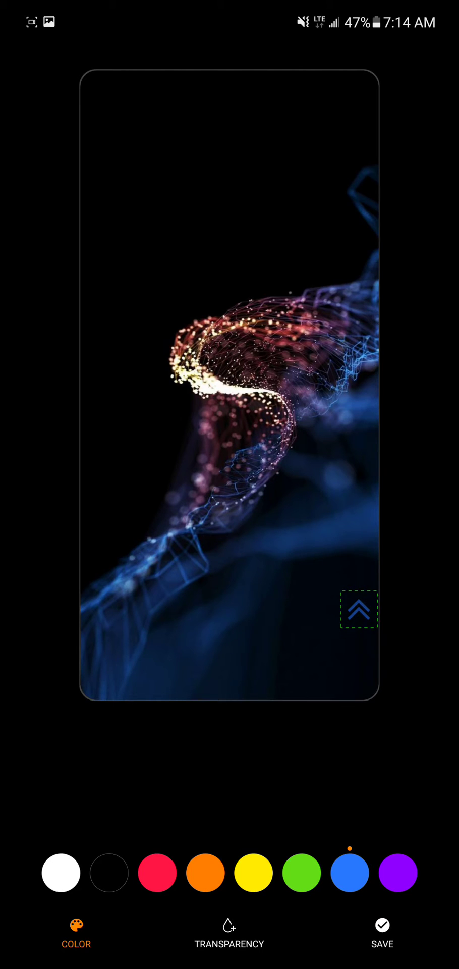
click(398, 873)
click(253, 873)
click(350, 872)
click(229, 933)
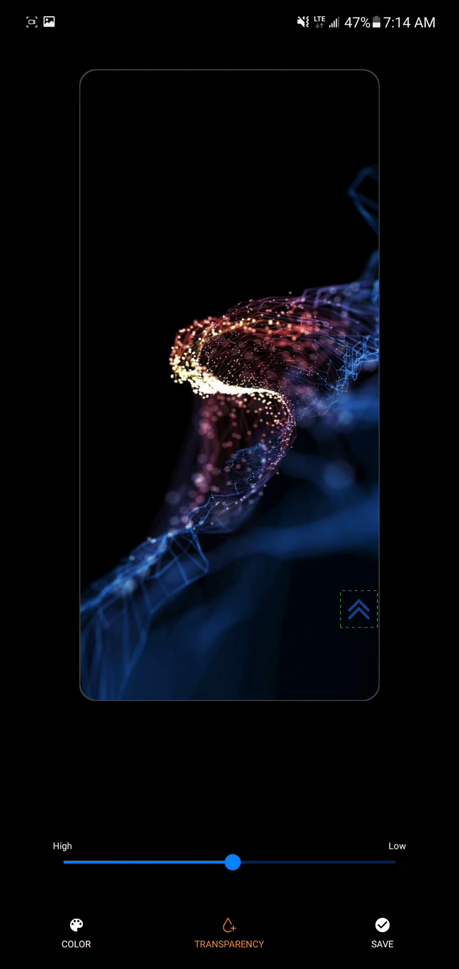
mouse_move(232, 862)
mouse_down()
mouse_move(134, 863)
mouse_move(360, 862)
mouse_move(227, 863)
mouse_up()
Save the start icon edits and return to the NotiStar settings list
click(383, 933)
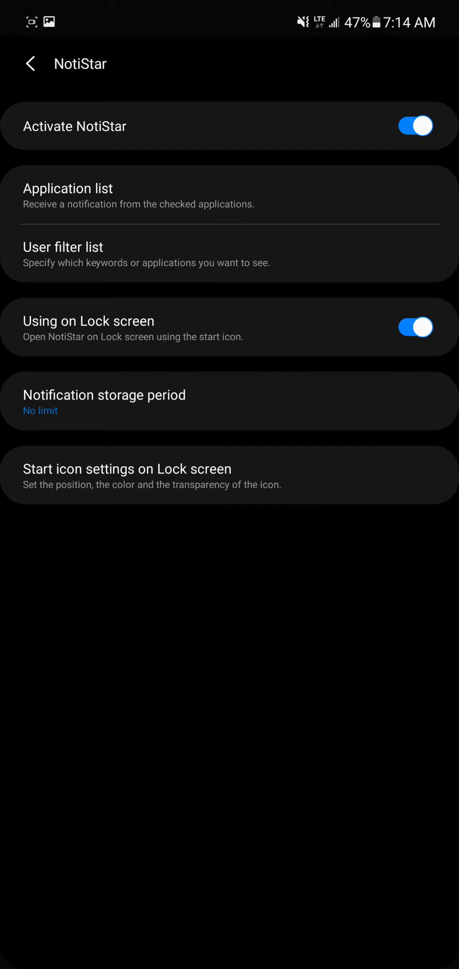